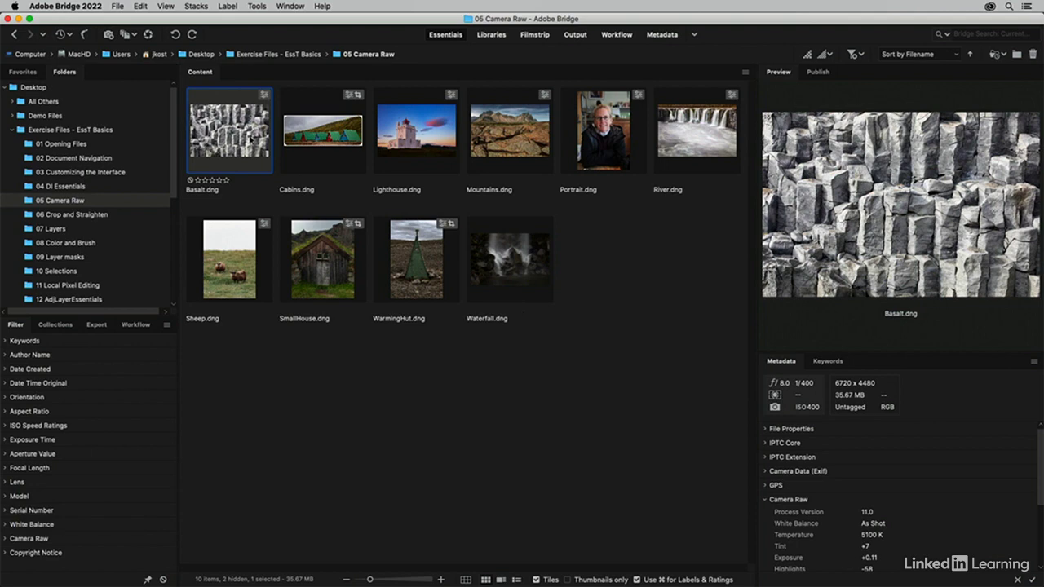
Step: Open Basalt.dng in Camera Raw and bring up its workflow preferences
key(super+r)
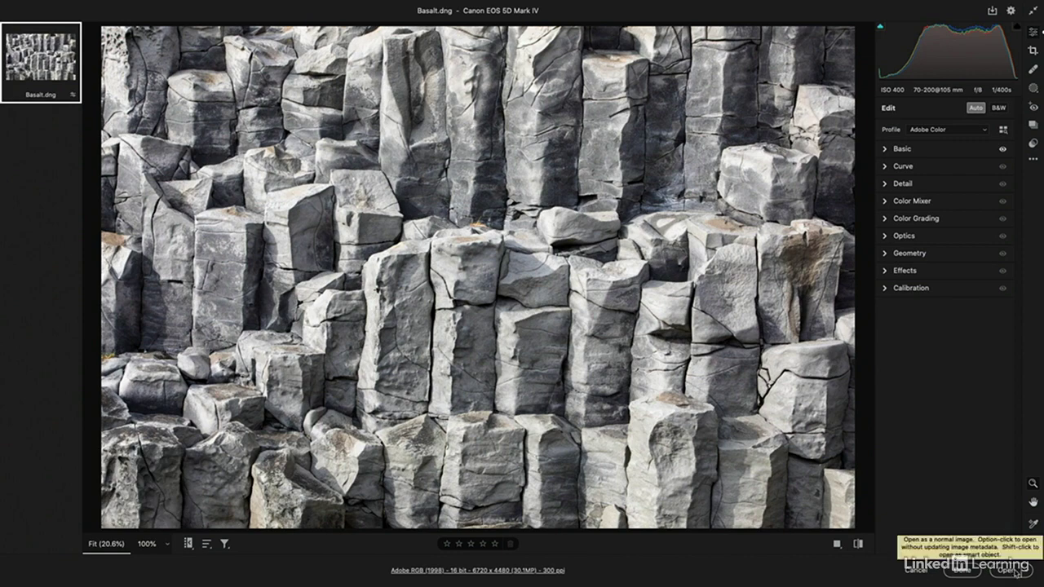
click(545, 572)
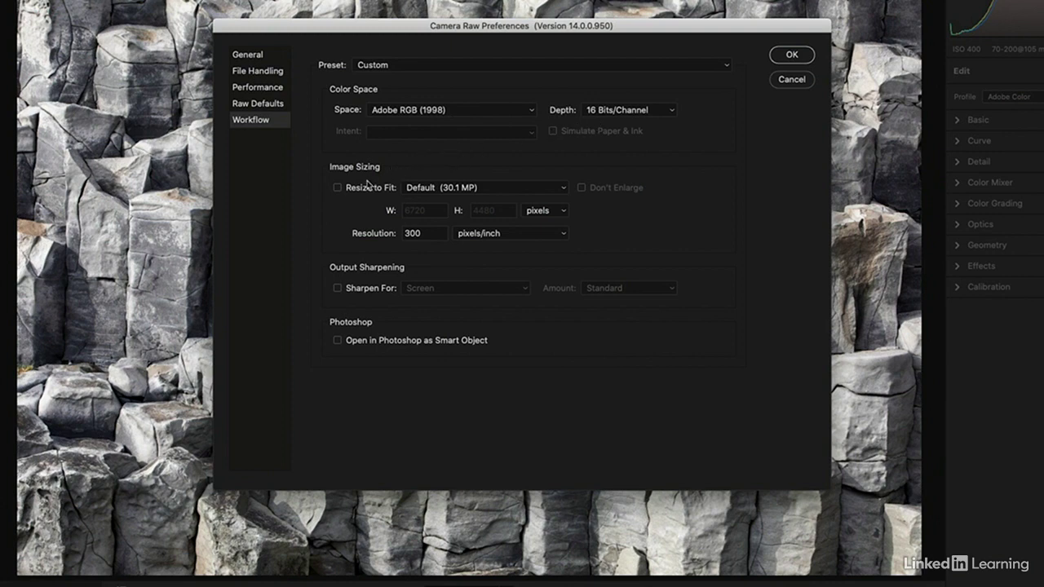
Step: Try enabling Resize to Fit with the Width & Height option at 1000 by 1000 pixels
click(338, 189)
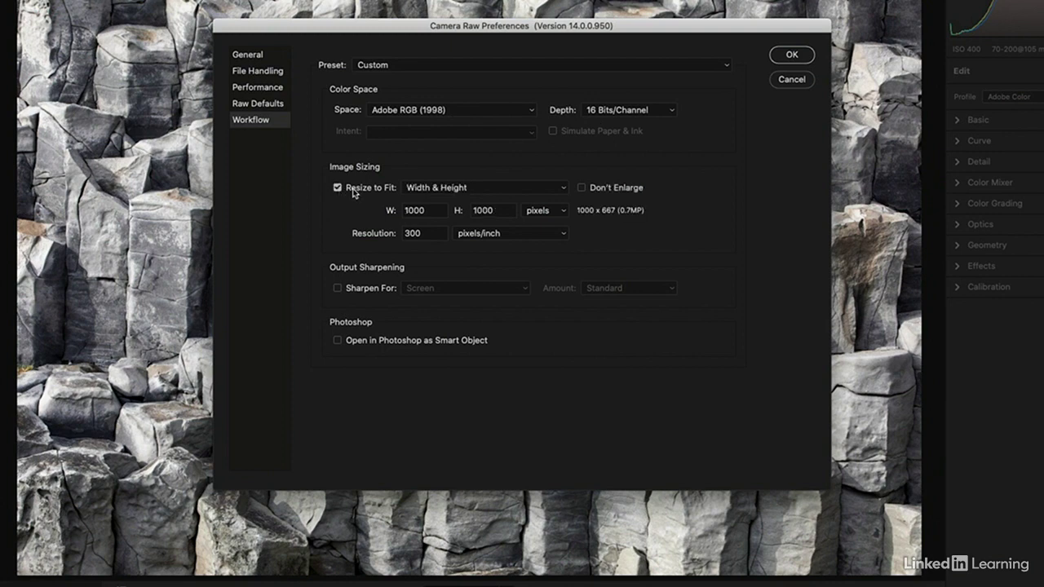
click(492, 188)
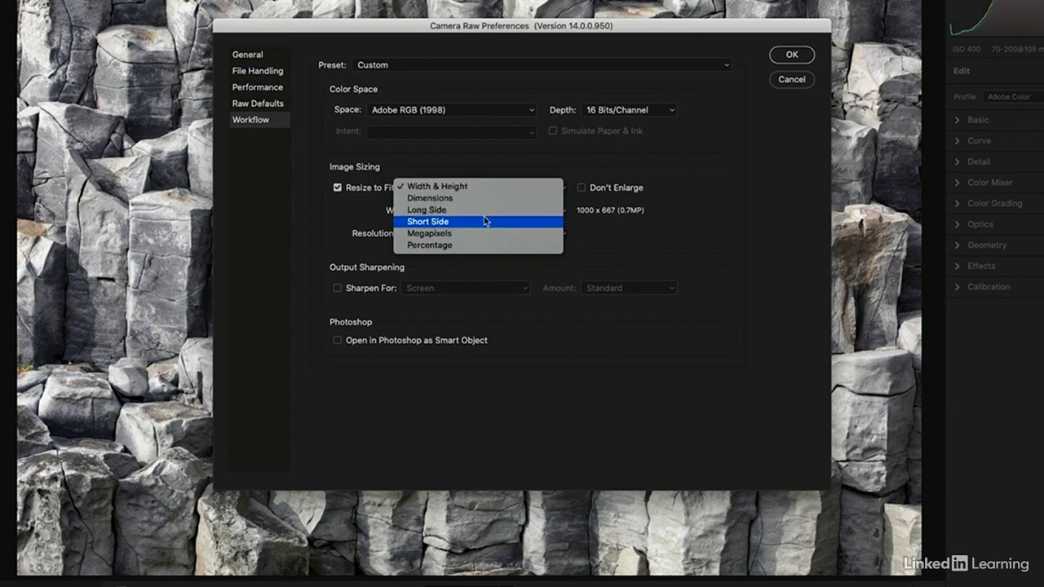
click(494, 189)
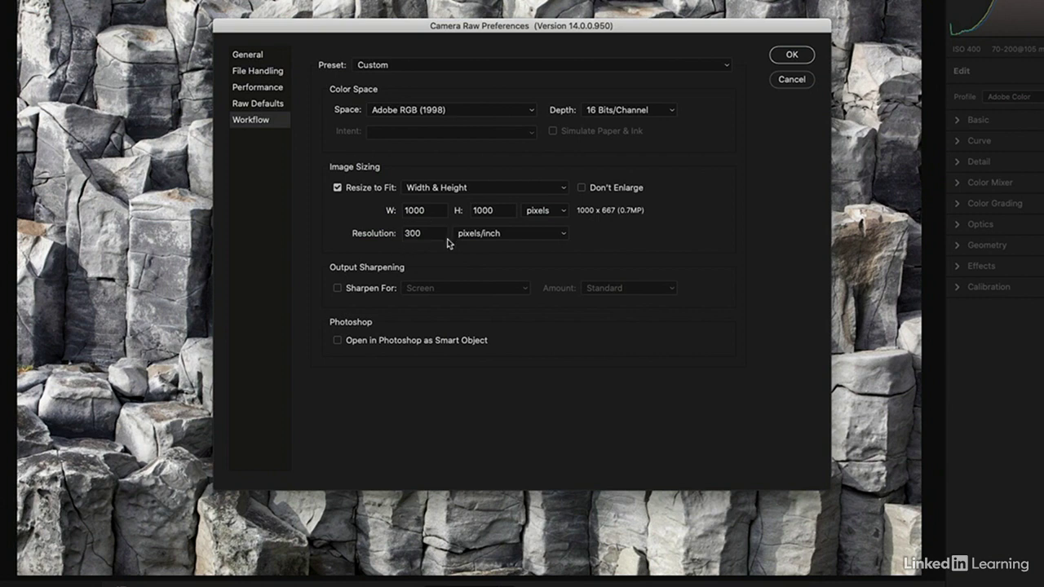
Step: Try output sharpening for Screen at the Standard amount, then disable sharpening again
click(361, 292)
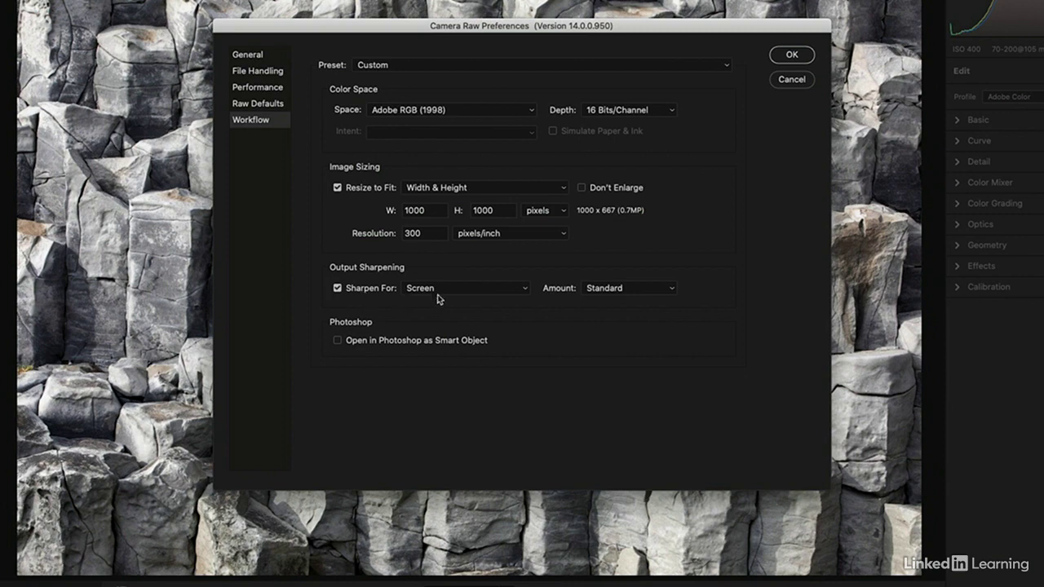
click(464, 287)
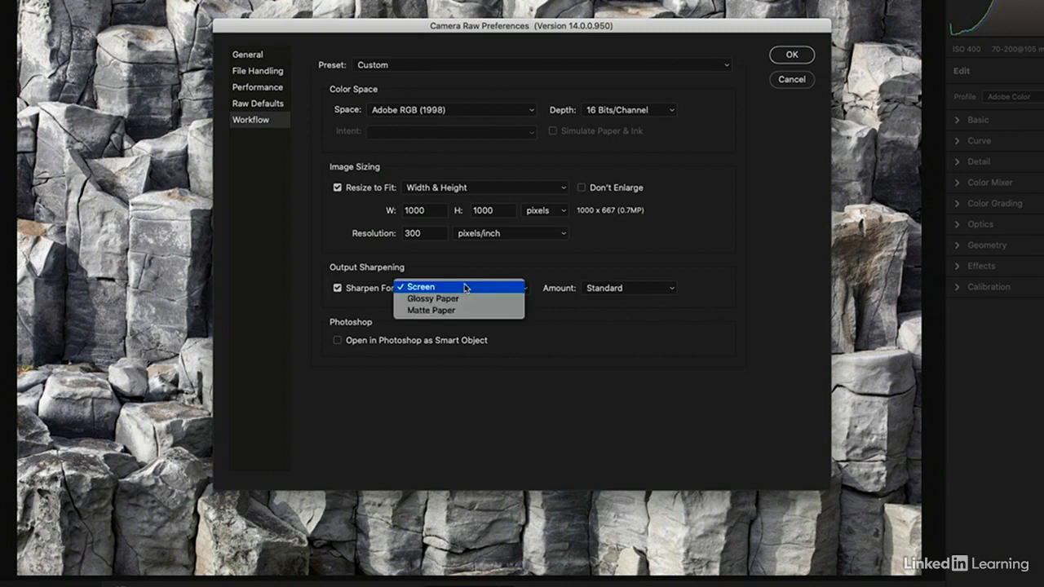
click(465, 286)
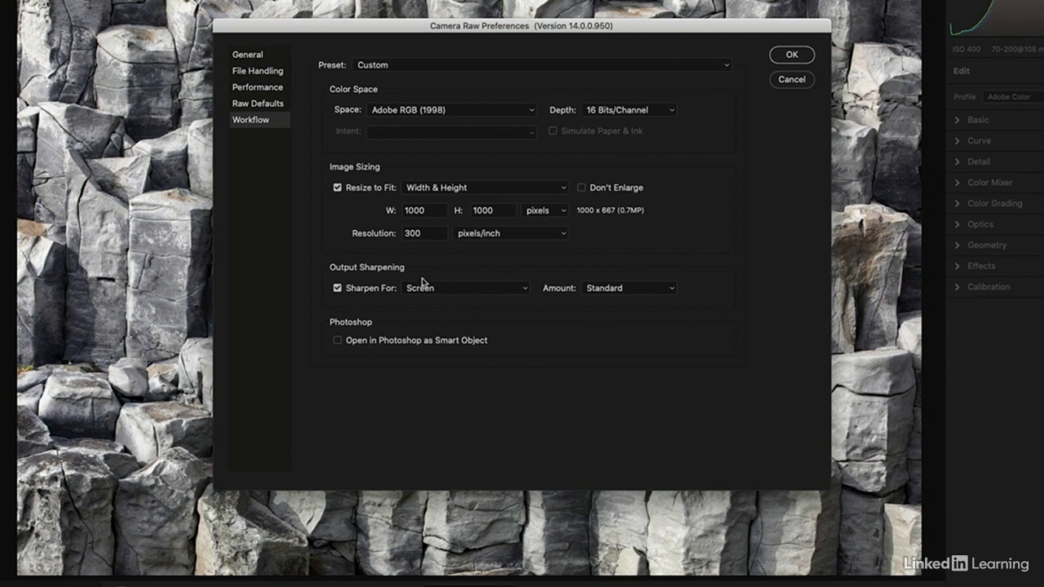
click(375, 291)
Step: Toggle opening in Photoshop as a Smart Object on and back off, and disable Resize to Fit
click(339, 342)
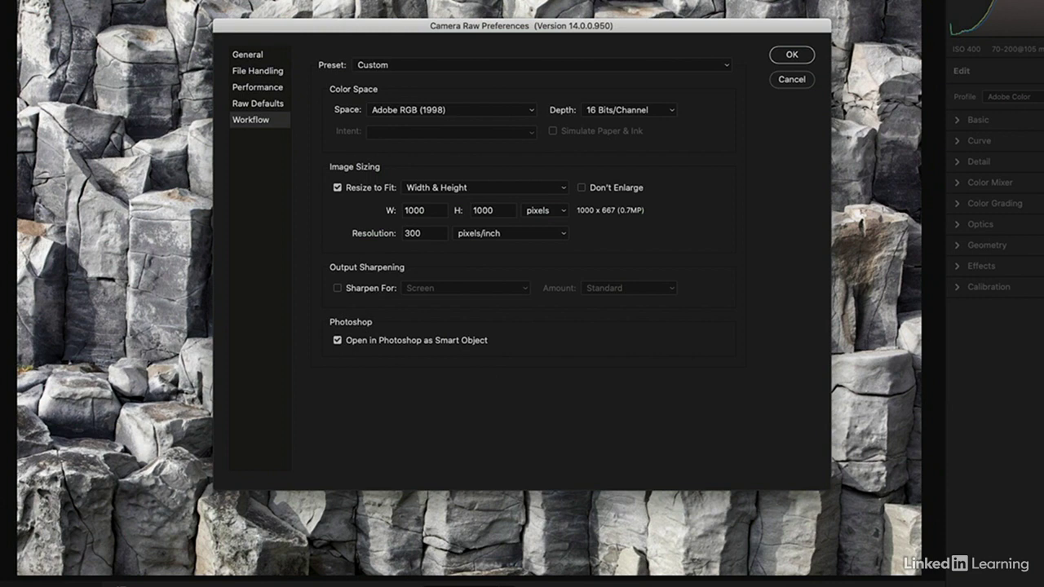
click(390, 341)
click(337, 188)
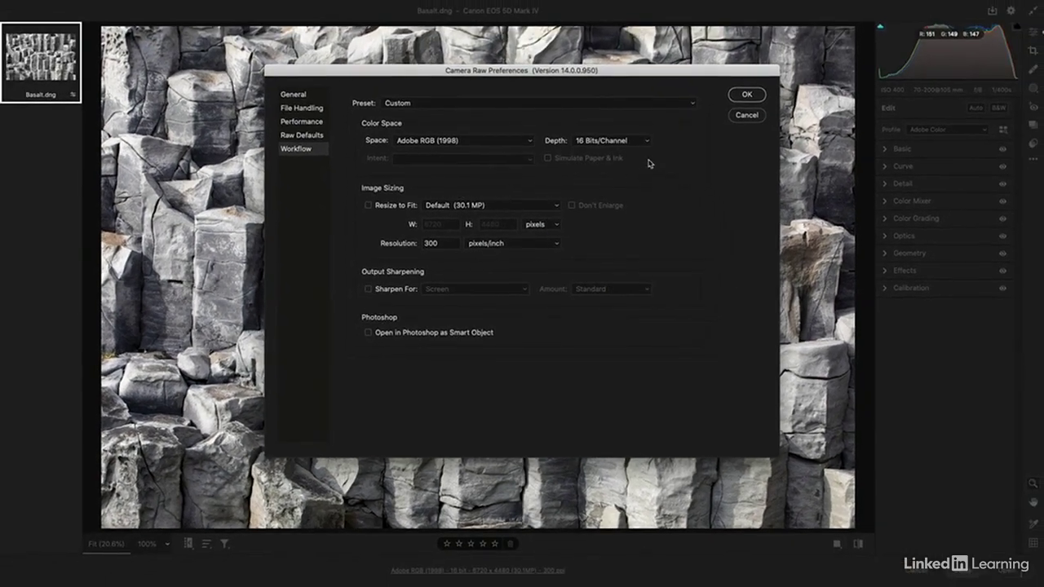
Step: Accept the workflow preferences and open the basalt image in Photoshop
click(739, 95)
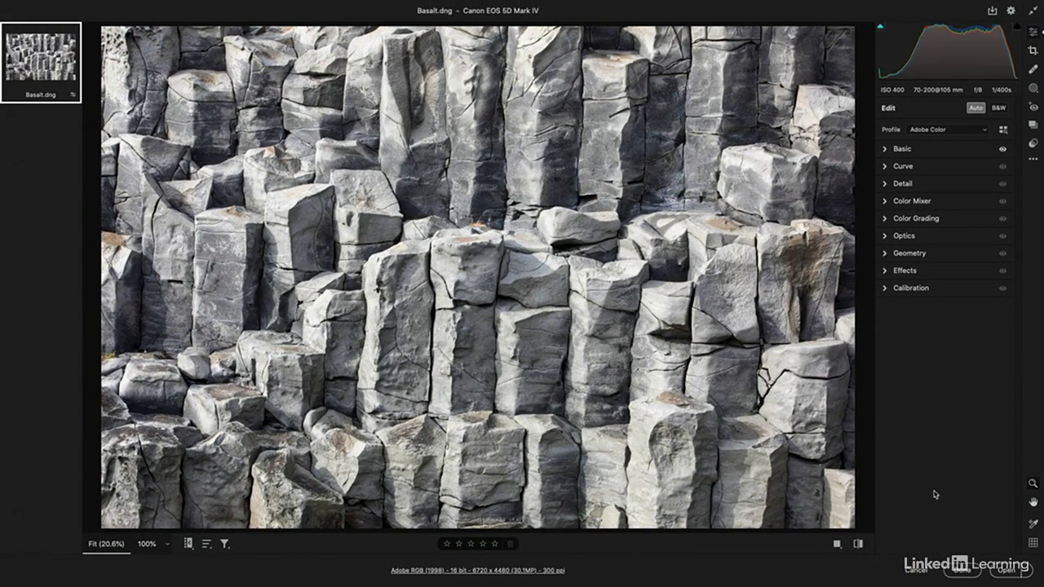
click(1008, 571)
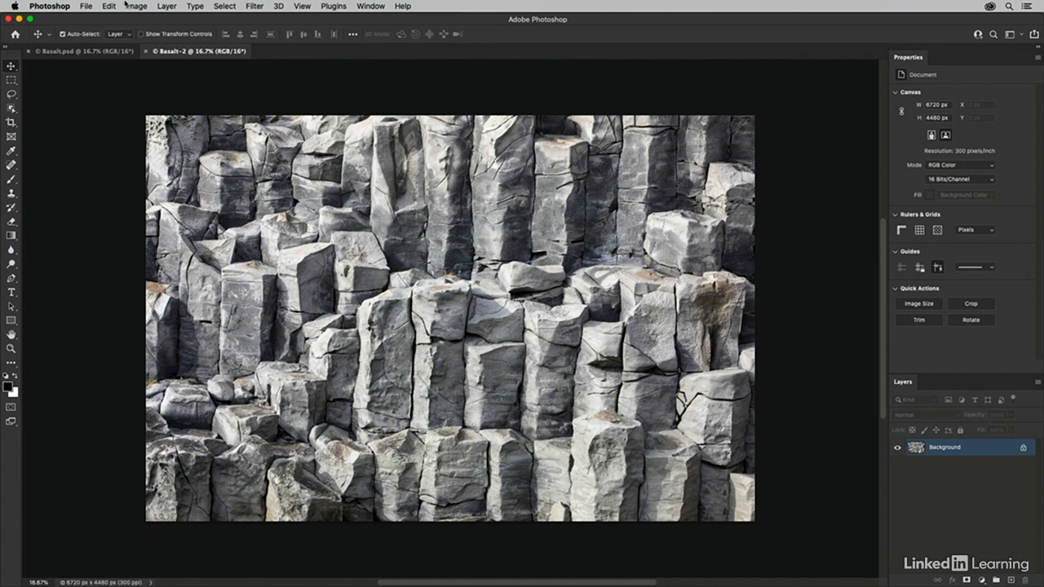
Step: Save the image on the computer as Basalt_ME.psd in Photoshop format in the 05 Camera Raw folder
click(86, 7)
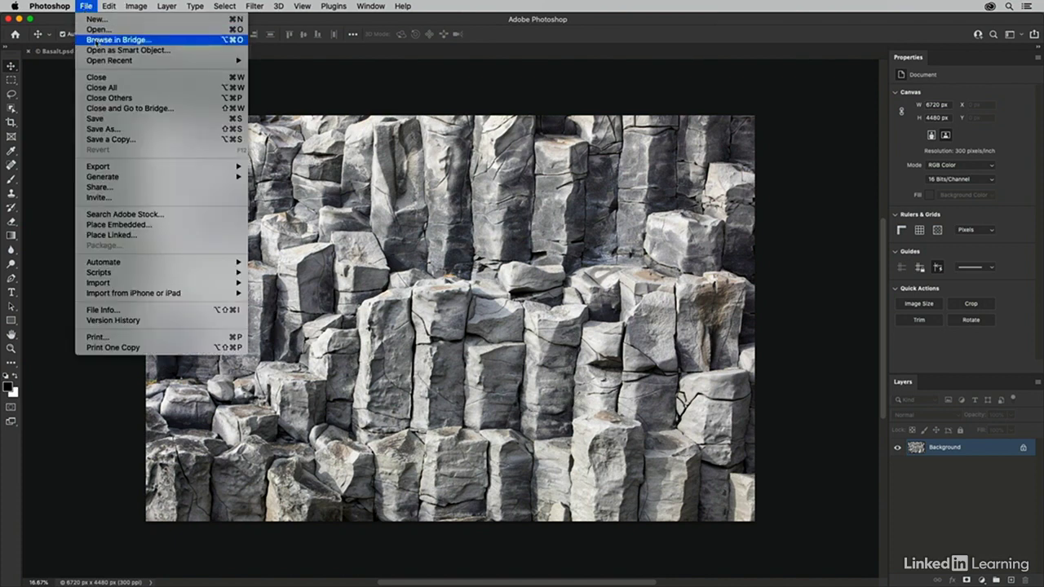
click(122, 129)
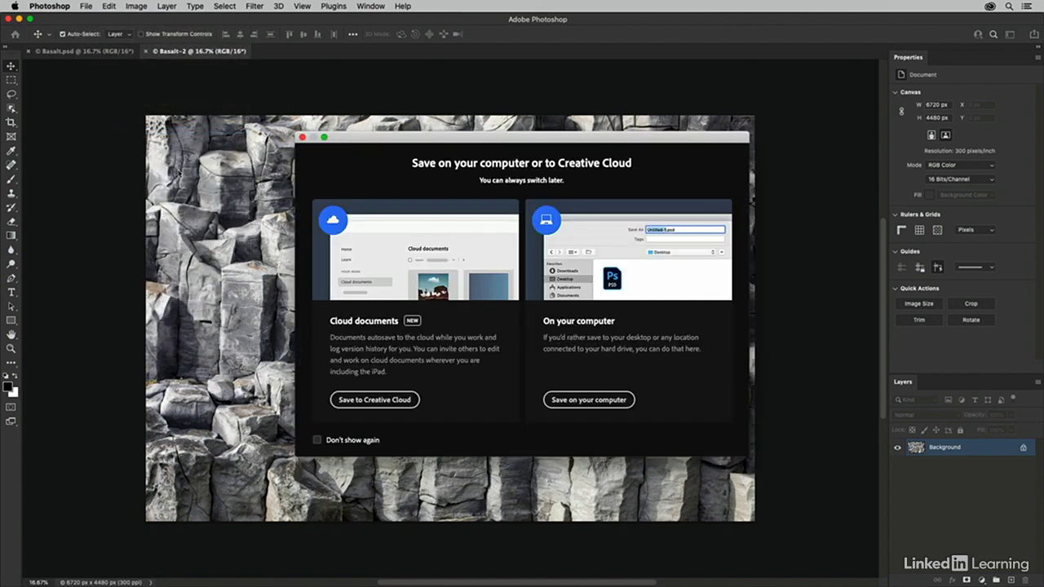
click(585, 401)
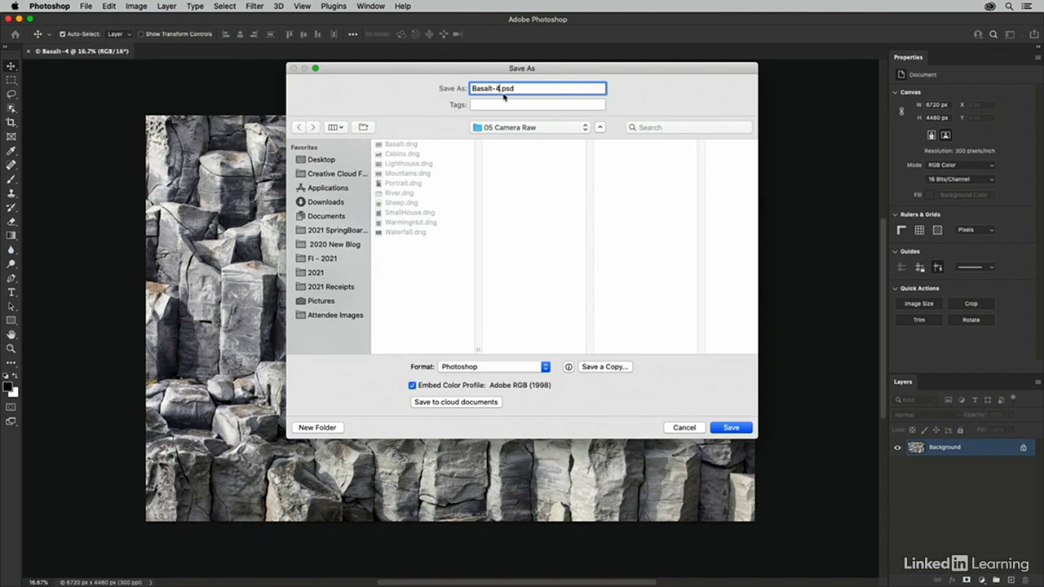
key(BackSpace)
key(BackSpace)
text(_j)
text(ME)
click(730, 428)
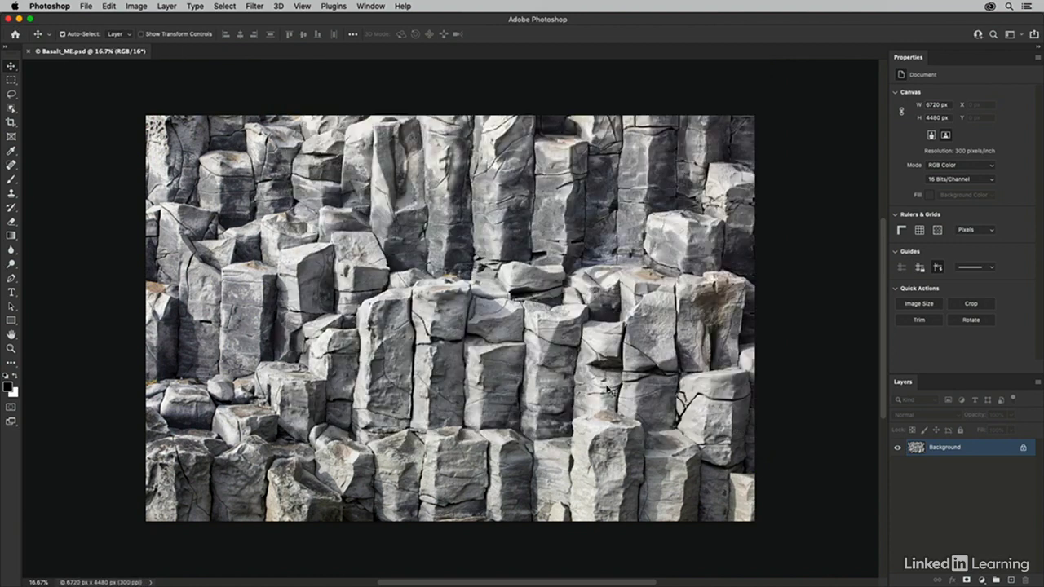
Step: Close the saved document, switch to Bridge and reopen Basalt.dng in Camera Raw
key(super+w)
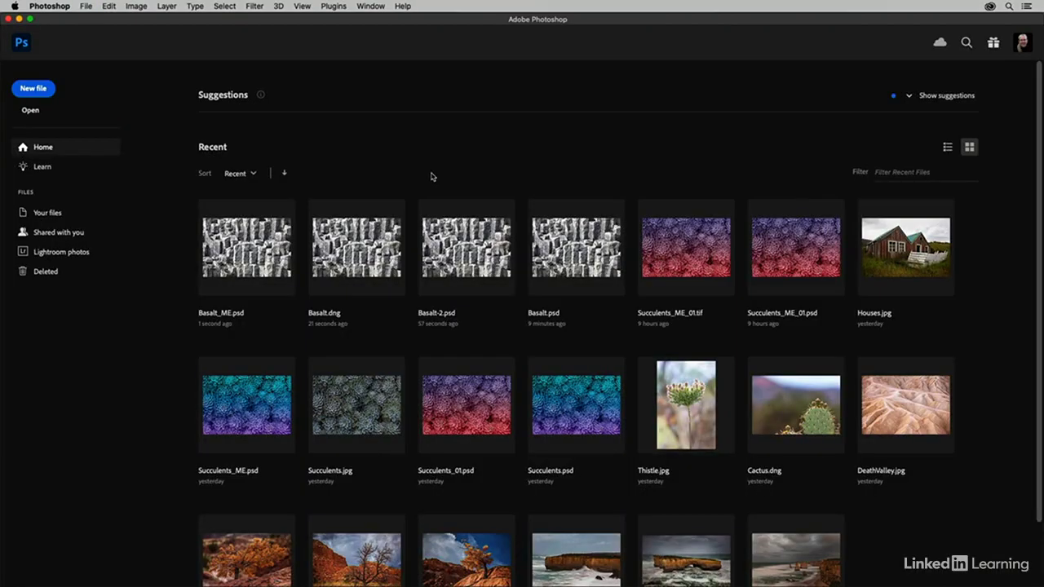
key(super+Tab)
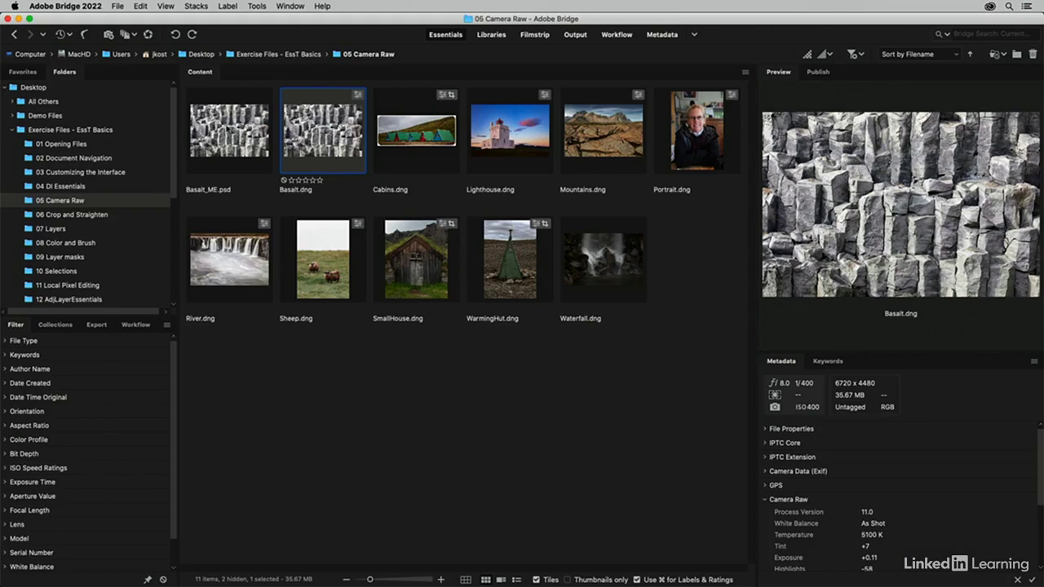
double_click(315, 129)
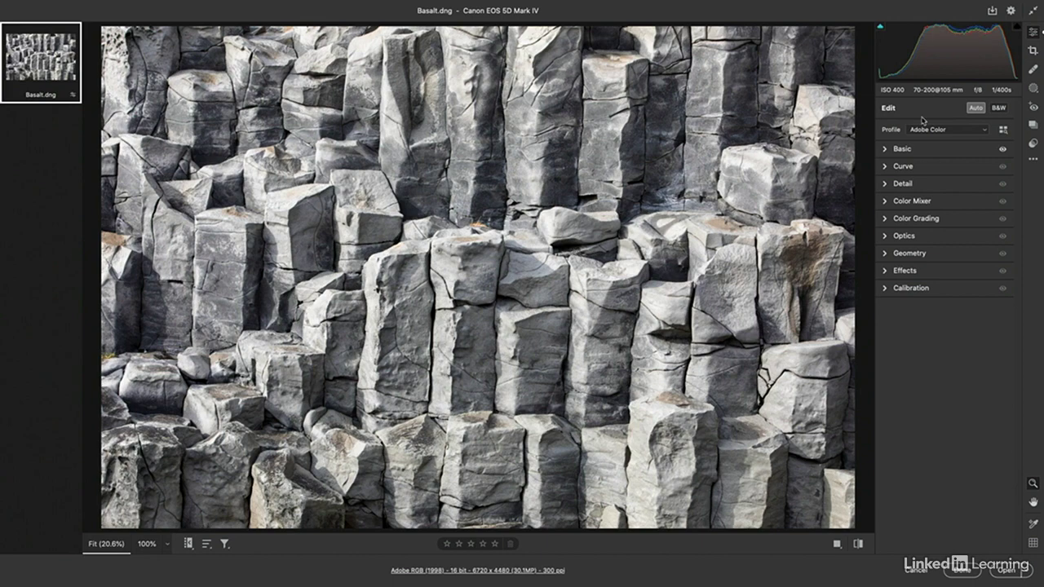
Step: Set up saving a copy in the same location, named with the document name plus the suffix _1000px
click(993, 13)
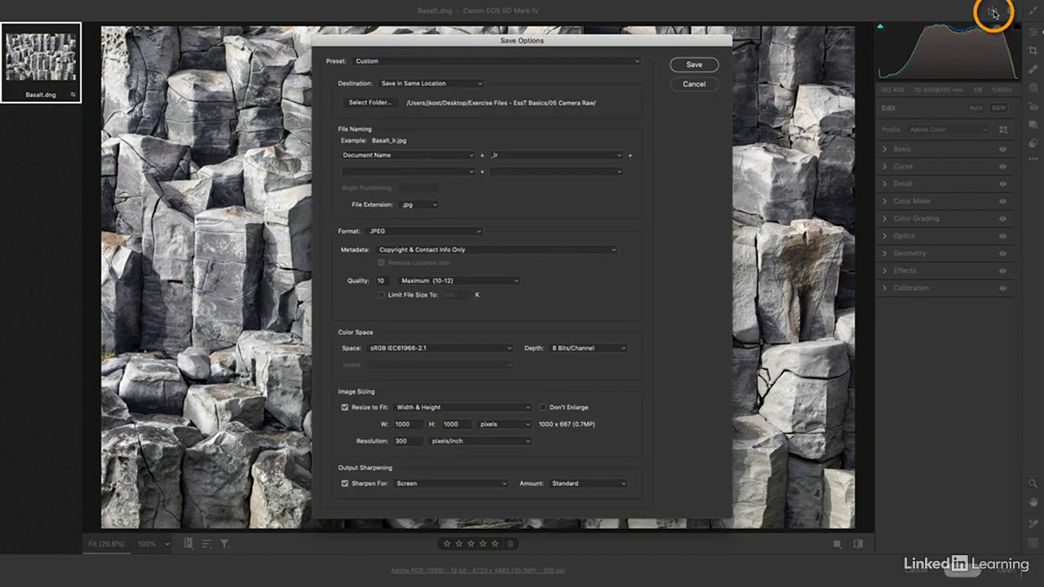
click(472, 85)
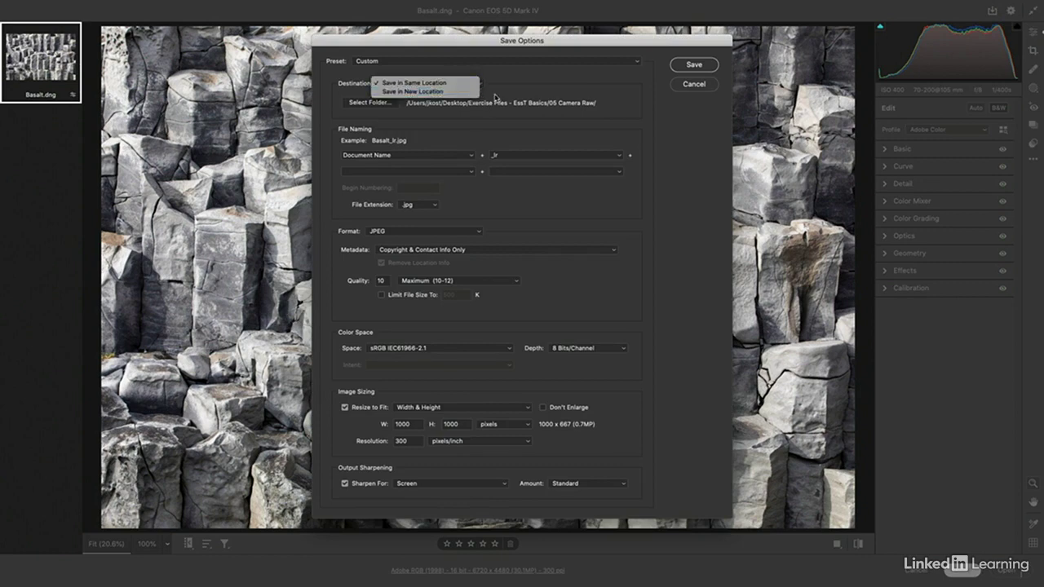
click(494, 95)
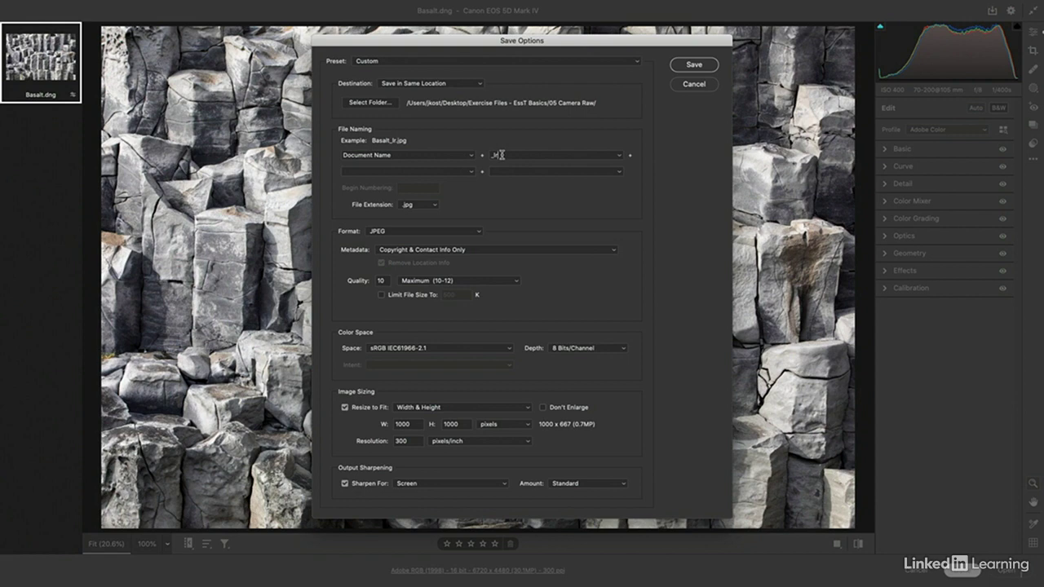
key(BackSpace)
key(BackSpace)
text(1000px)
Step: Choose JPEG as the copy's format and include Copyright & Contact Info Only as metadata
click(432, 232)
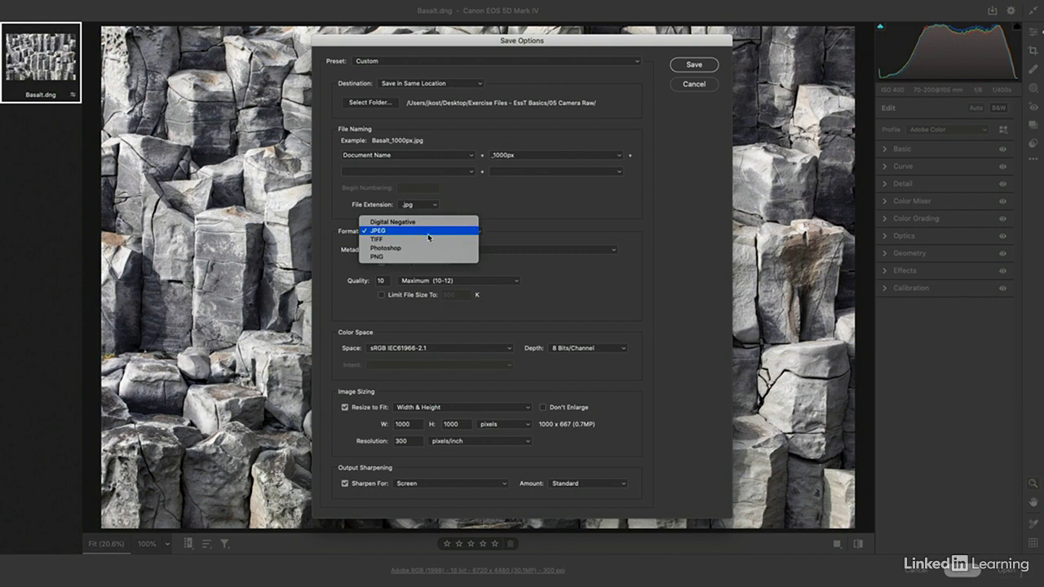
click(427, 232)
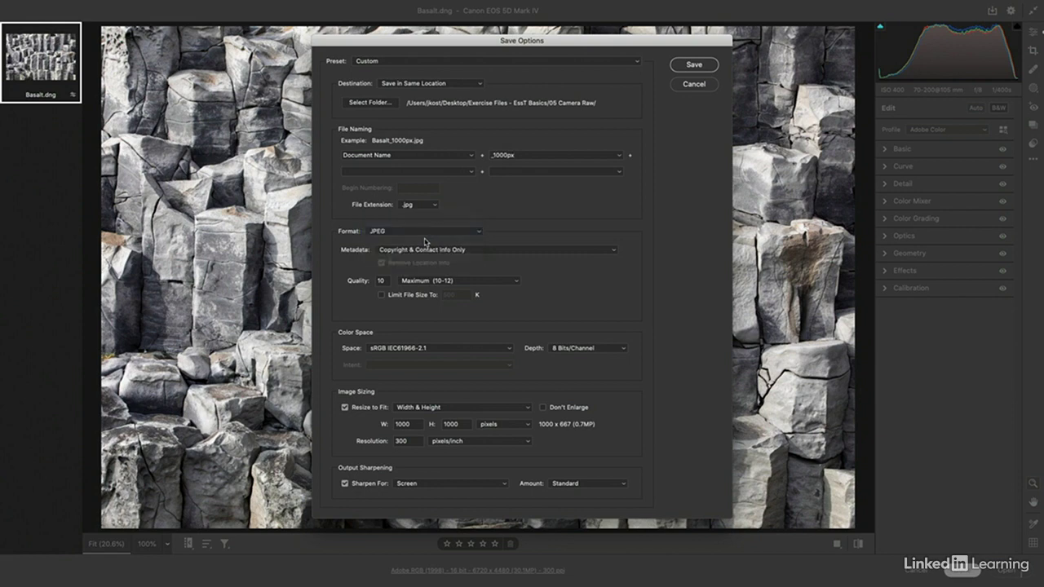
click(472, 250)
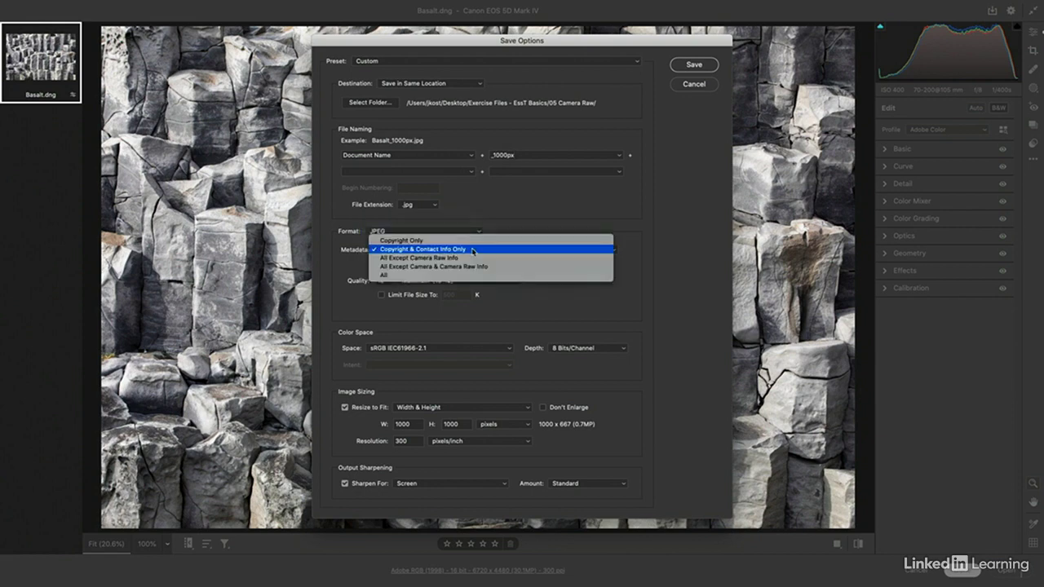
click(473, 250)
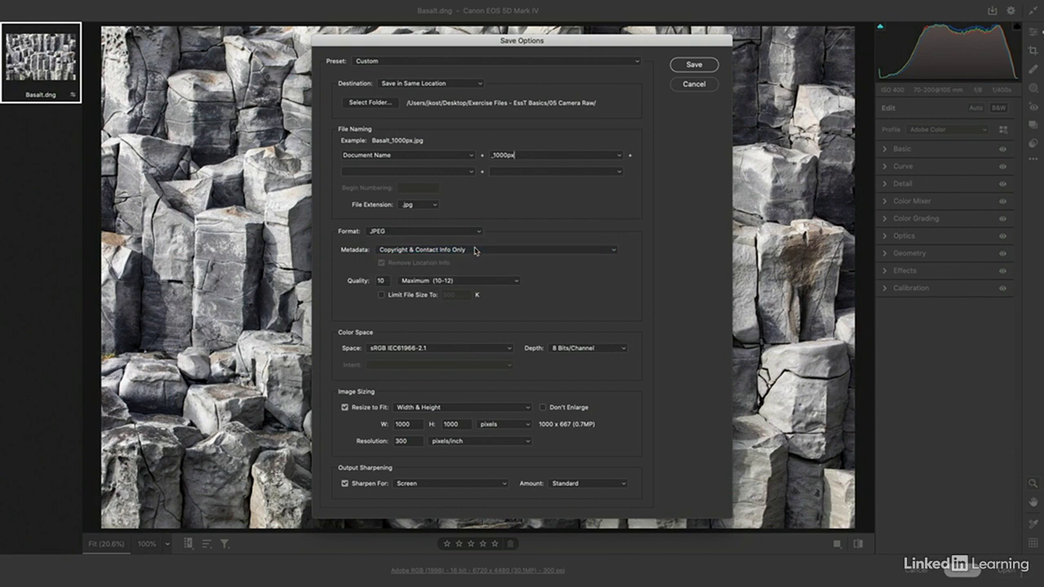
Step: Keep the JPEG quality at Maximum (10-12) and the depth at 8 Bits/Channel
click(436, 282)
click(436, 281)
click(607, 351)
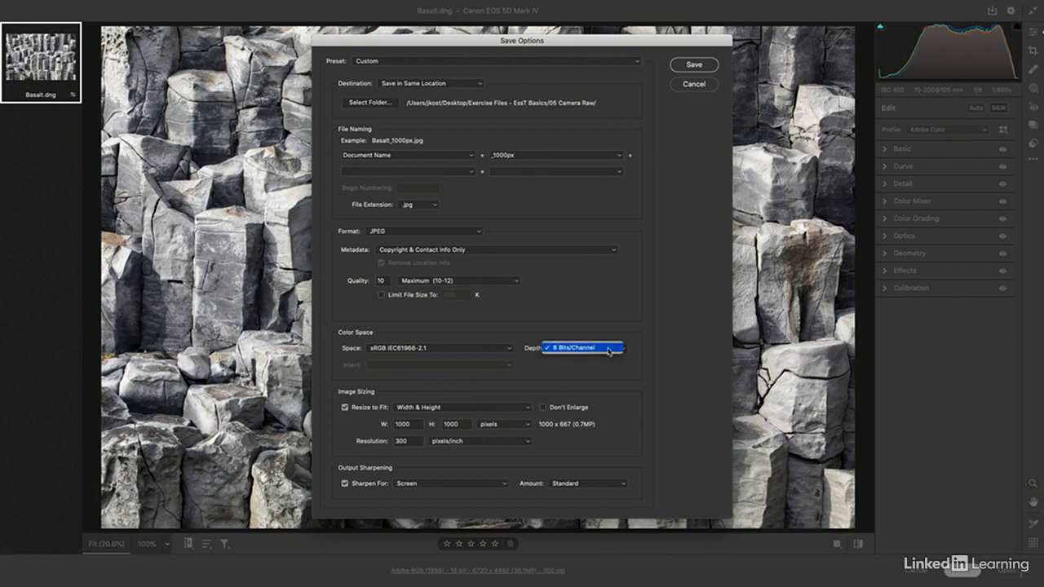
click(608, 350)
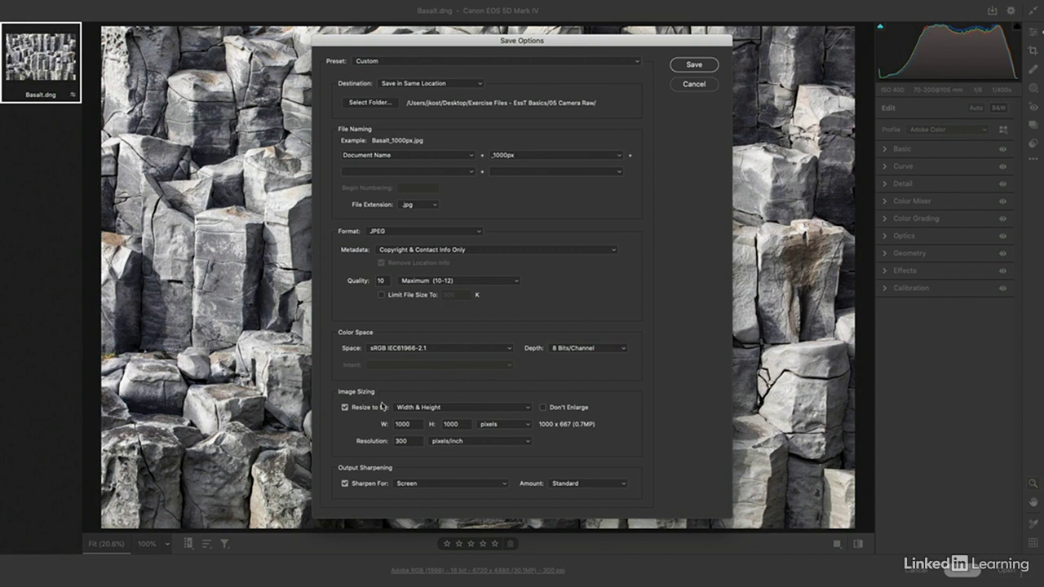
Step: Resize the copy to a Long Side of 1000 pixels, keep sharpening for Screen, and save it
click(454, 409)
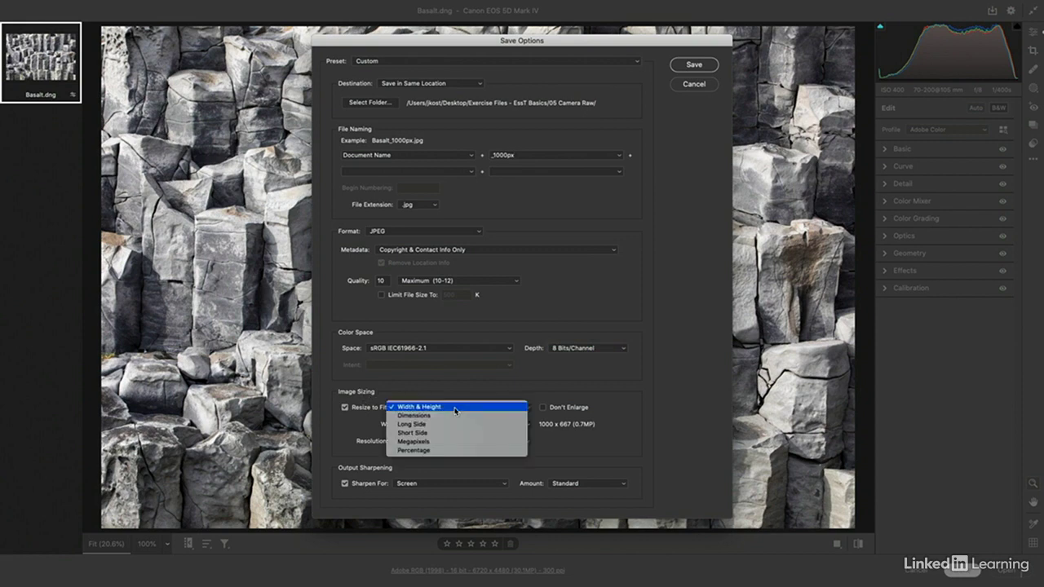
click(454, 424)
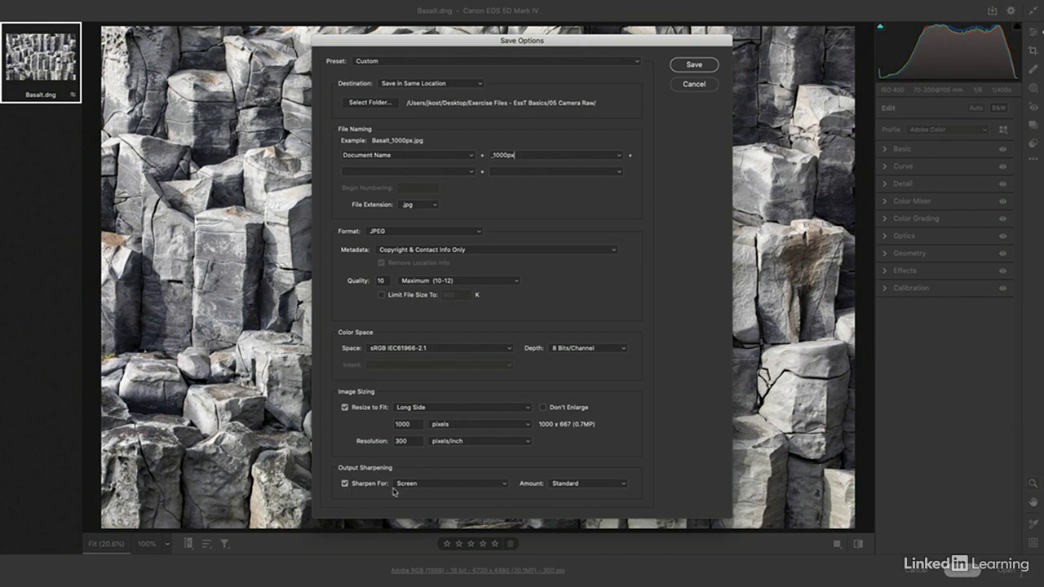
click(431, 486)
click(431, 485)
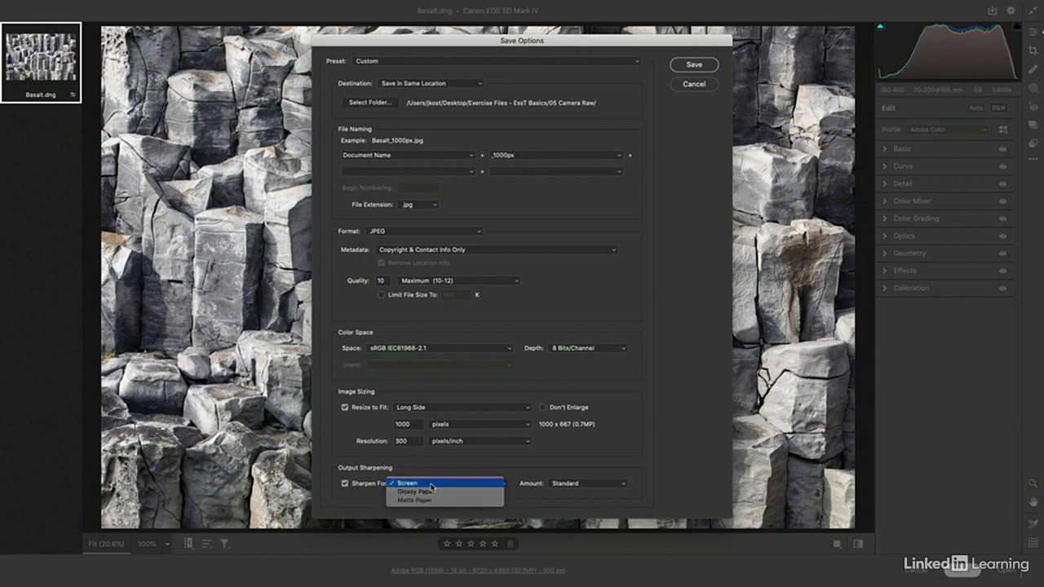
click(694, 65)
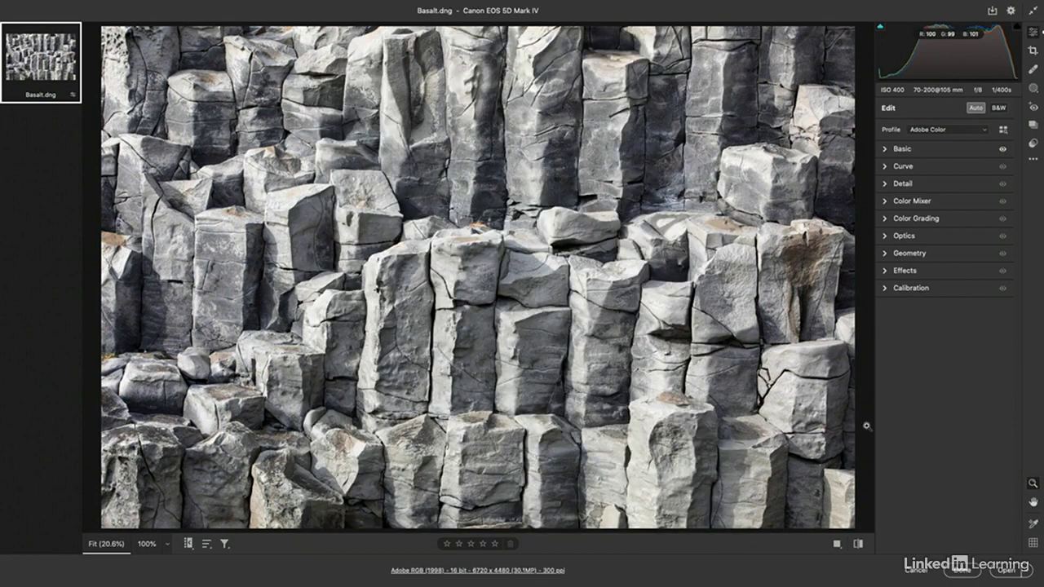
Step: Finish in Camera Raw, switch to Bridge and select Basalt_1000px.jpg to inspect its preview and metadata
click(977, 572)
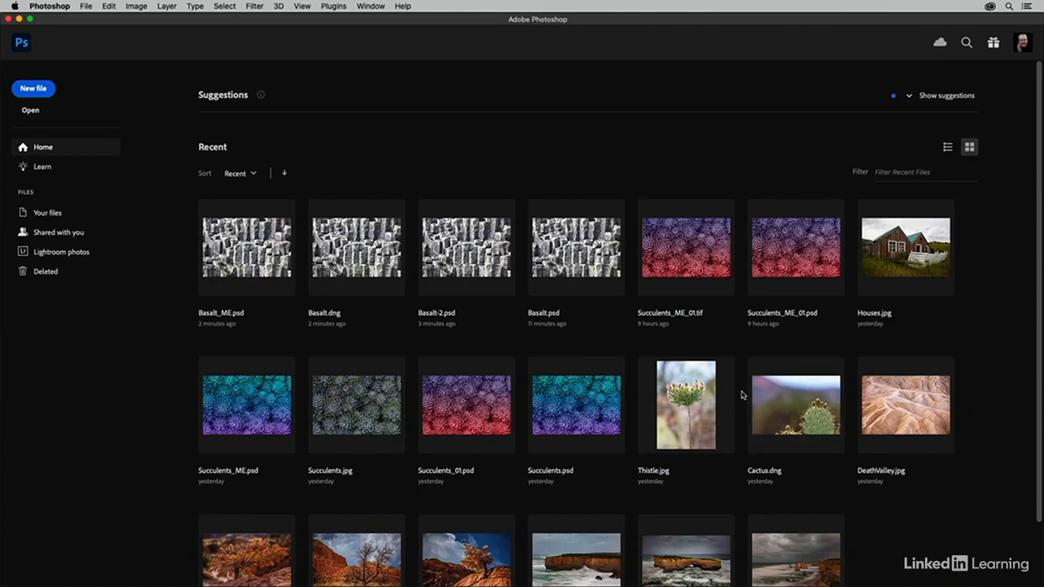
key(super+Tab)
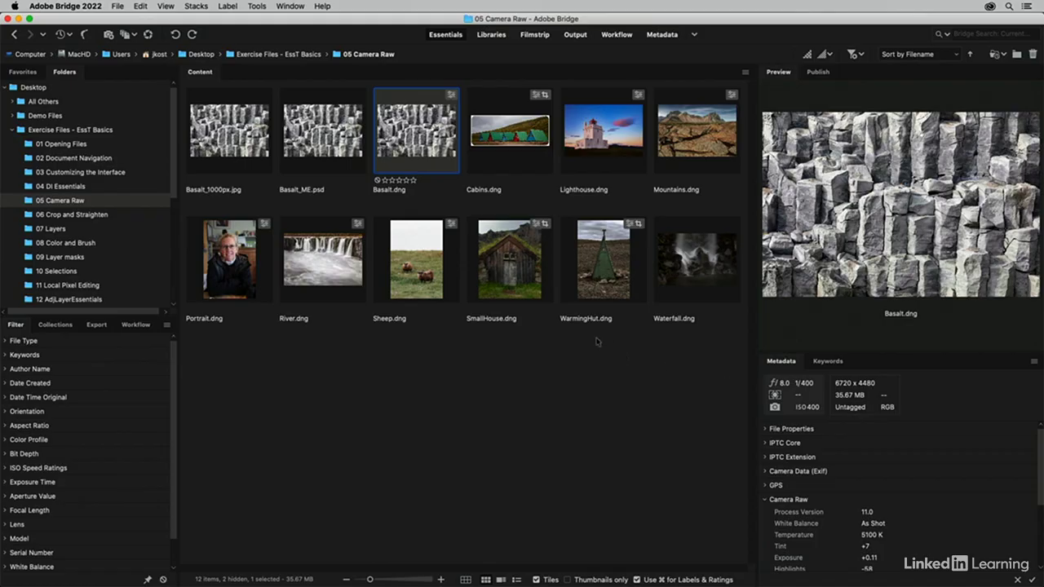
click(225, 148)
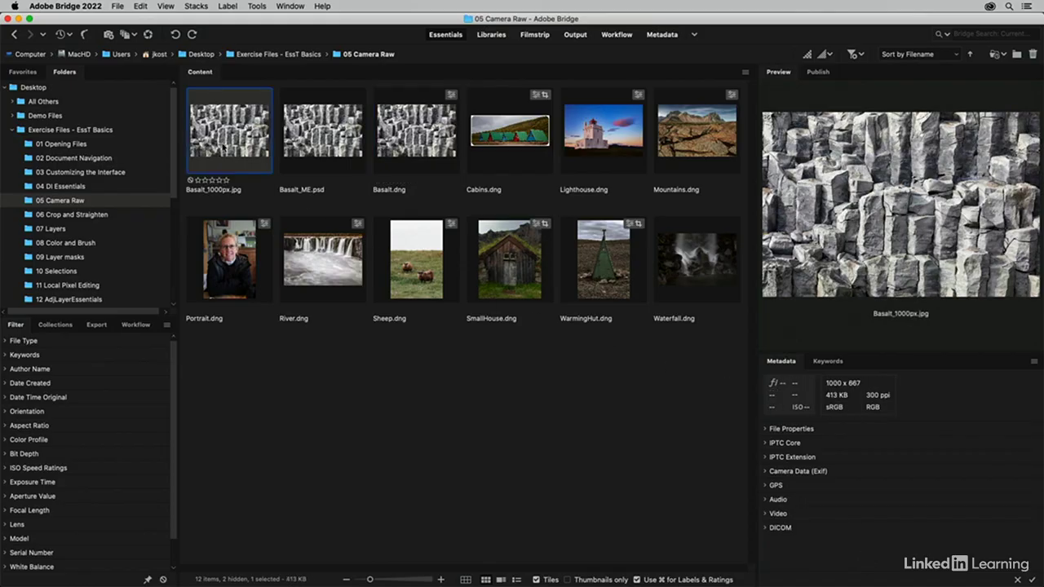